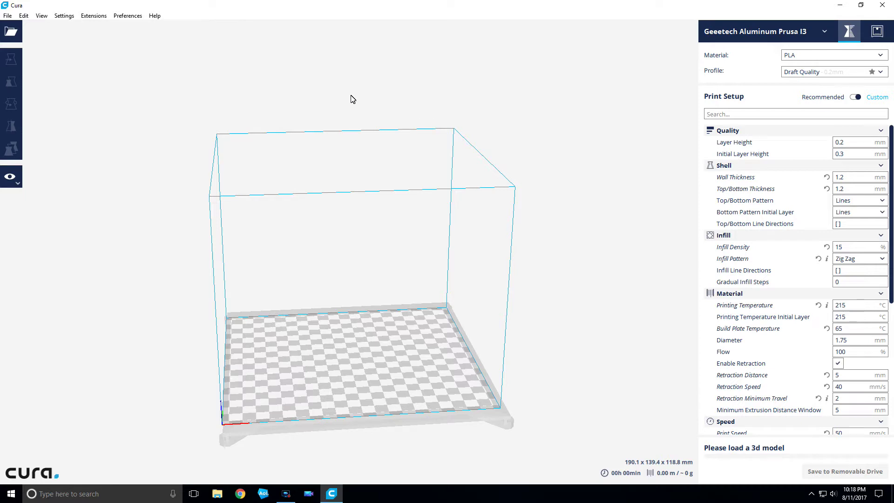
- View Cura's version and credits information in Help > About, then close it
click(155, 16)
click(186, 62)
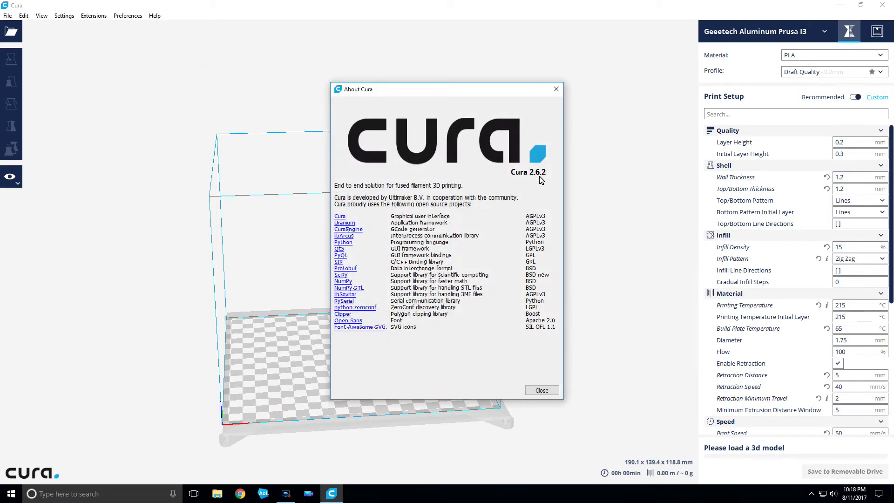
click(556, 89)
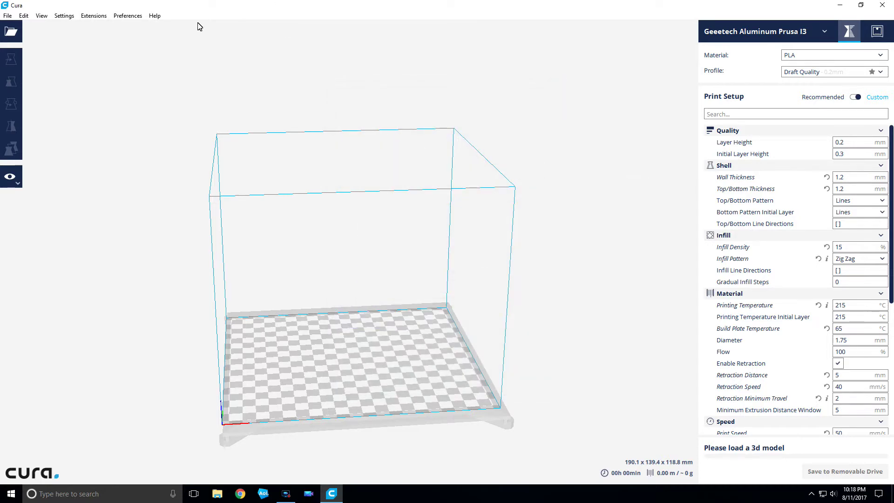
- Keep Geeetech Aluminum Prusa I3 as the active printer and open the printer management page
click(65, 15)
click(92, 28)
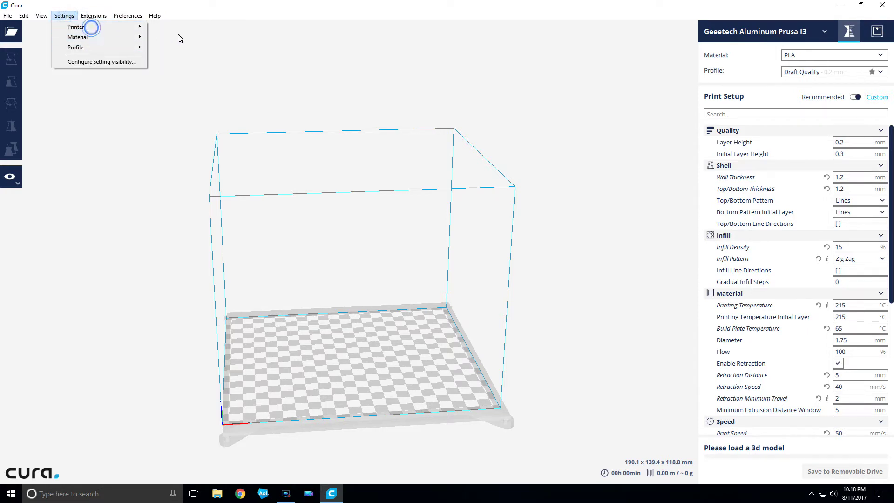
click(84, 26)
click(189, 40)
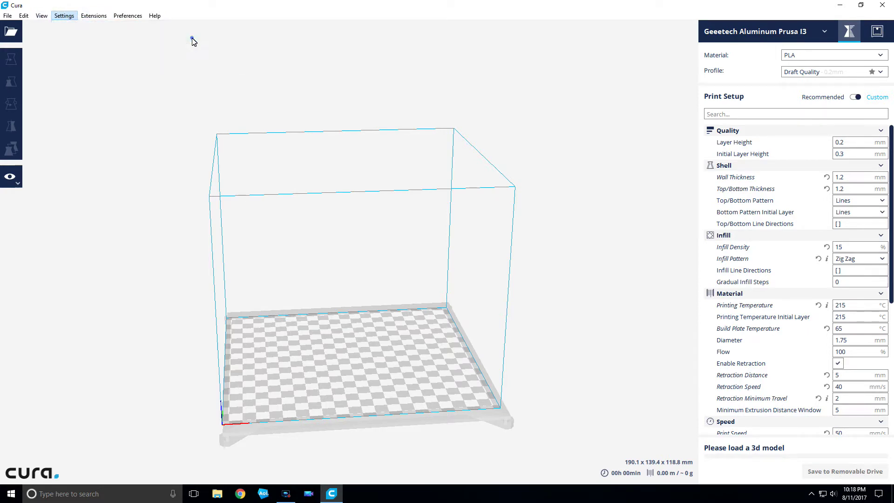
click(68, 19)
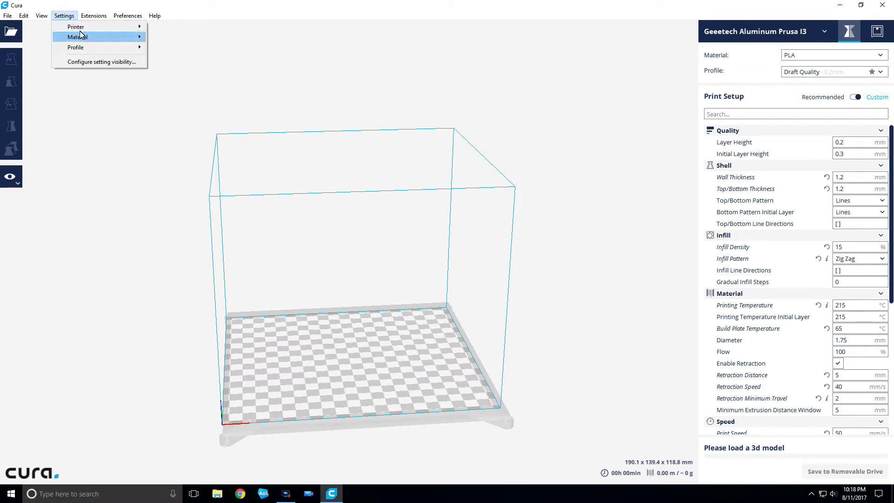
mouse_move(80, 31)
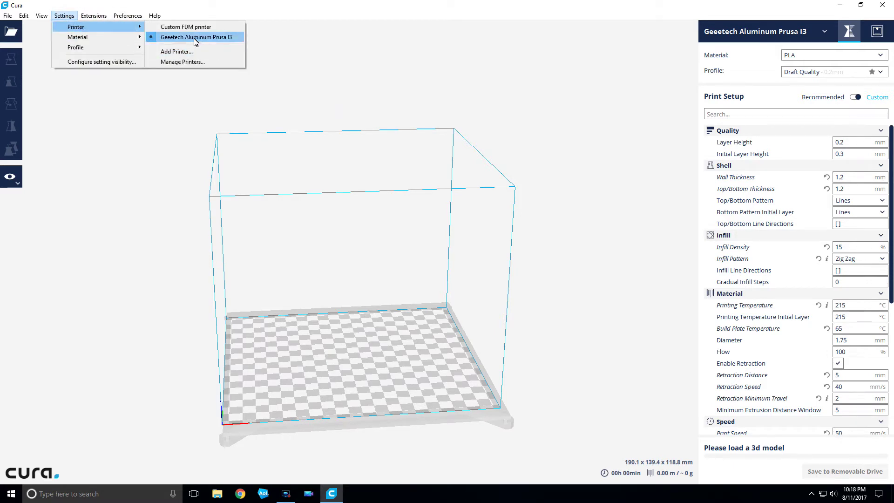
click(193, 61)
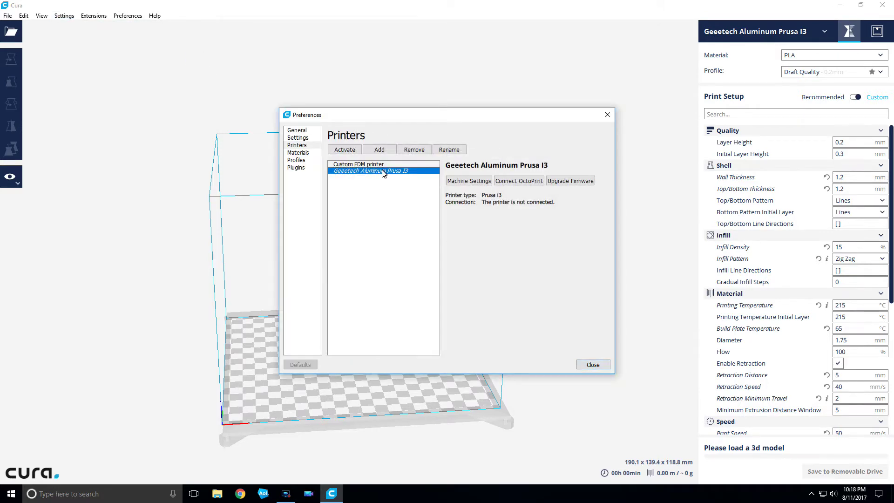
- Check the Geeetech machine settings (210 × 190 × 175 mm) and close the dialogs unchanged
click(456, 183)
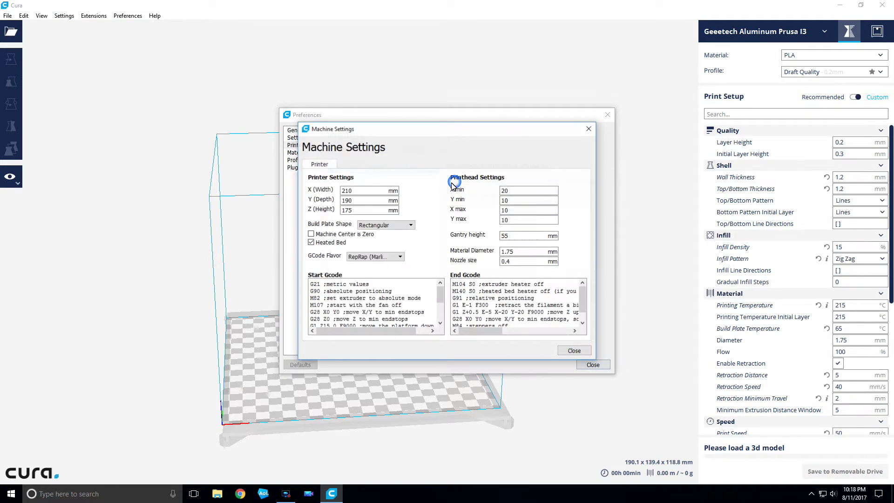
click(357, 203)
click(590, 129)
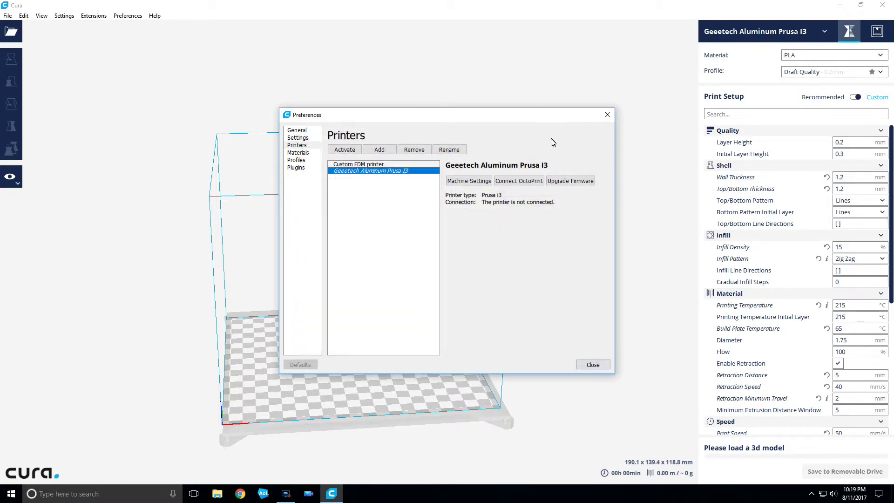
click(608, 117)
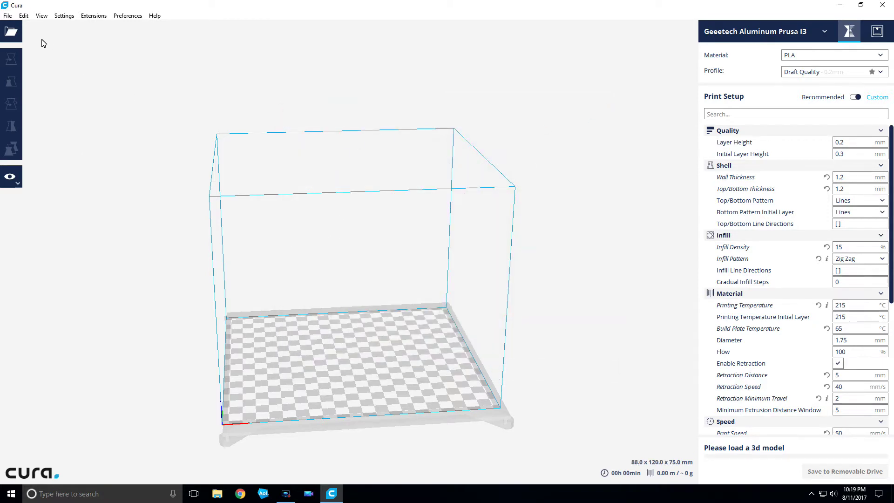
- Load Dog.stl from Downloads onto the build plate
click(9, 36)
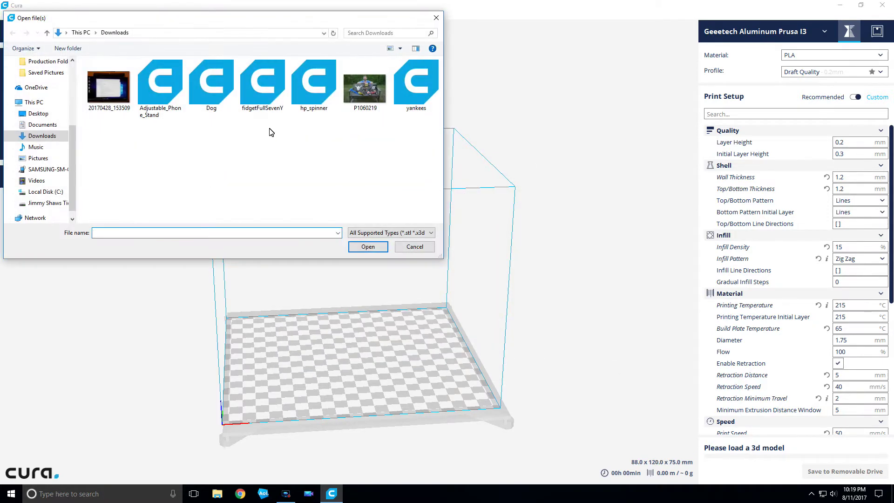
click(203, 88)
click(371, 250)
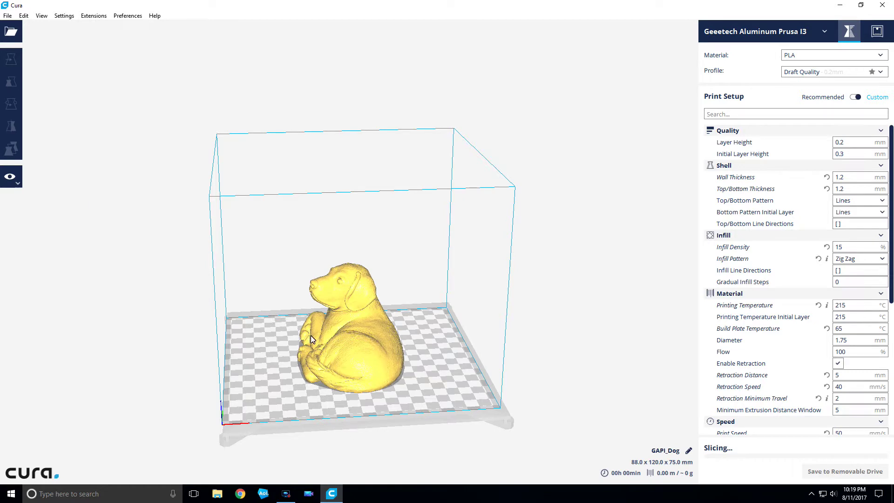
- Rotate the dog 90° about its vertical axis to lie lengthwise, 120 × 88 × 75 mm
click(311, 336)
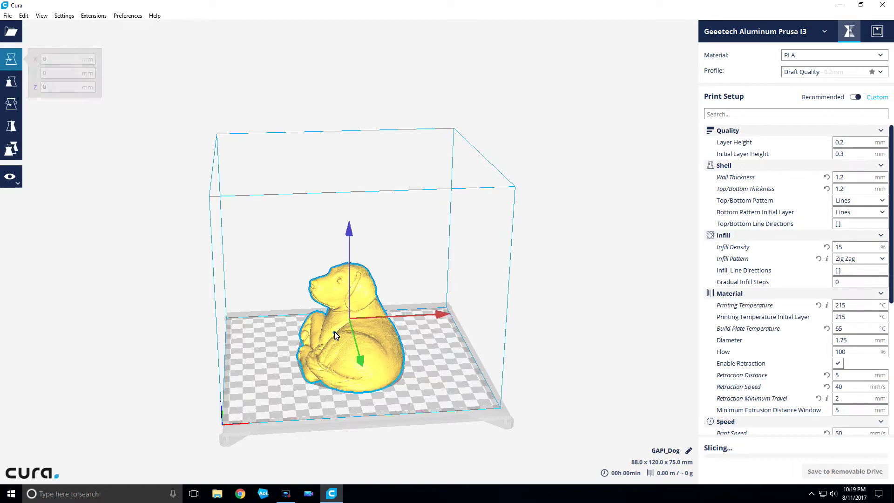
click(12, 103)
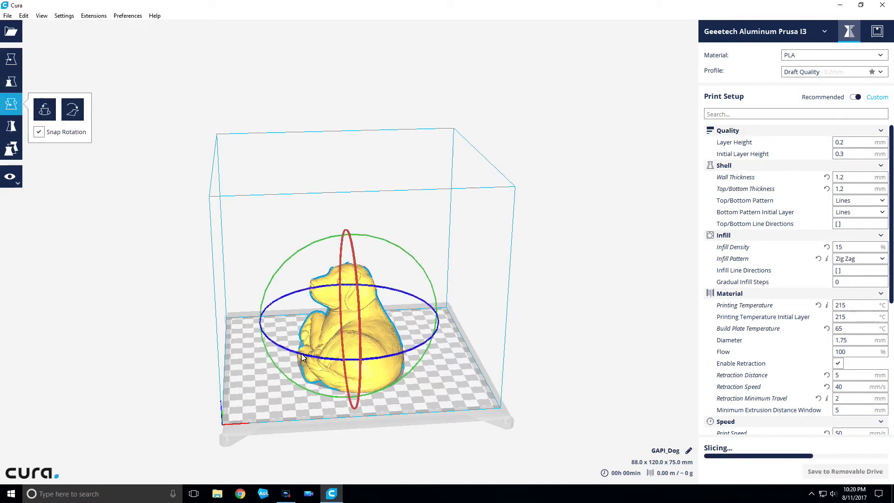
drag(301, 353, 435, 333)
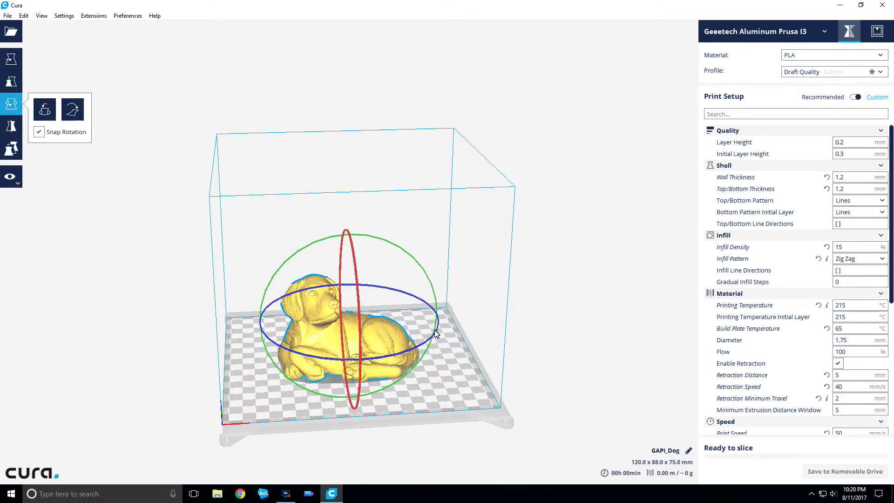
click(5, 217)
click(293, 320)
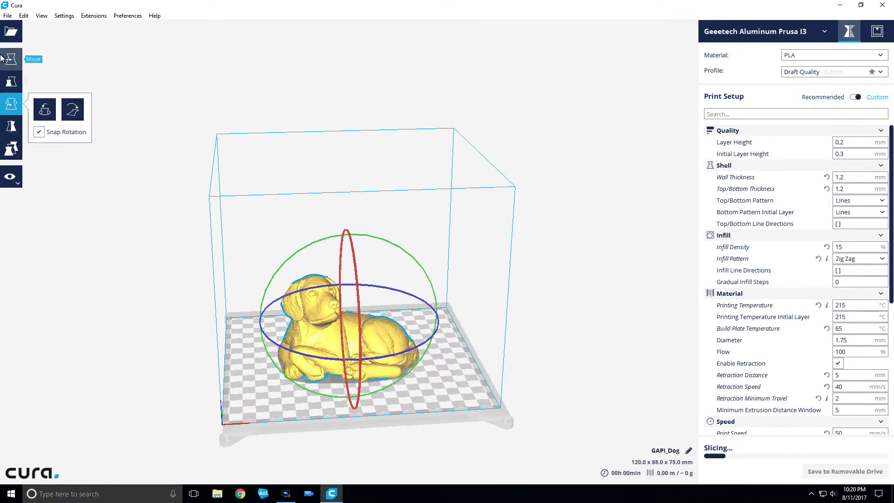
- Scale the dog uniformly to 159.49%, giving 191.4 × 140.4 × 119.6 mm
click(10, 83)
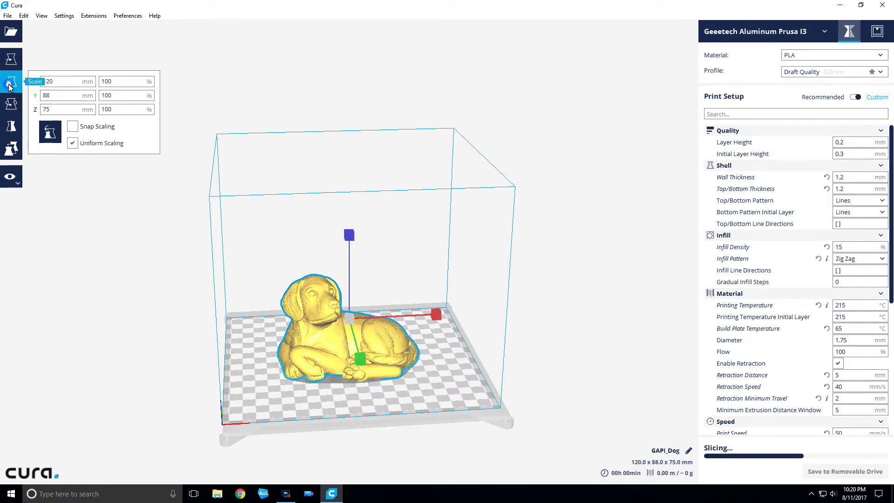
drag(351, 237, 351, 234)
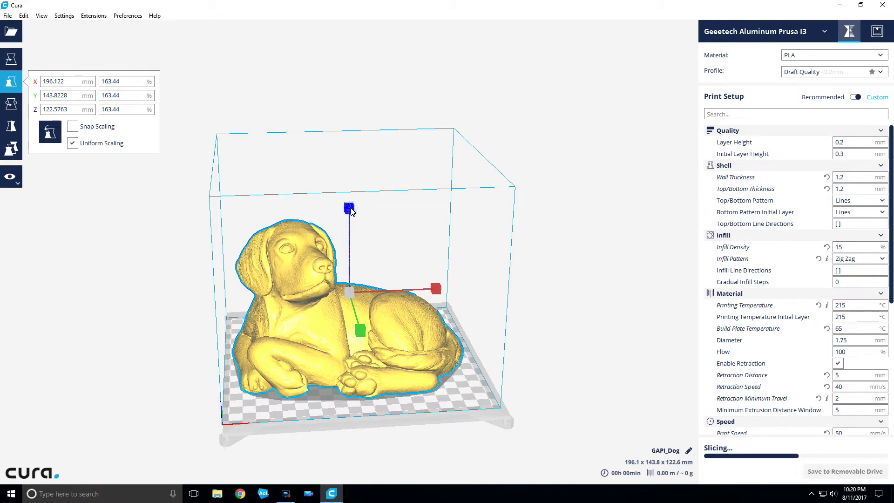
drag(350, 211, 350, 211)
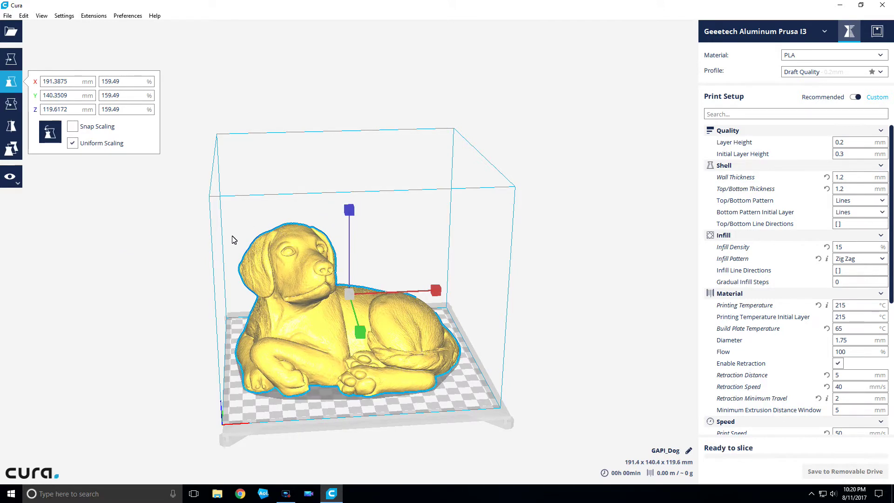
- Shift the dog about 8 mm to the right so it slices (01d 00h 34min, 308 g)
click(181, 289)
click(333, 350)
click(10, 59)
drag(325, 341, 327, 340)
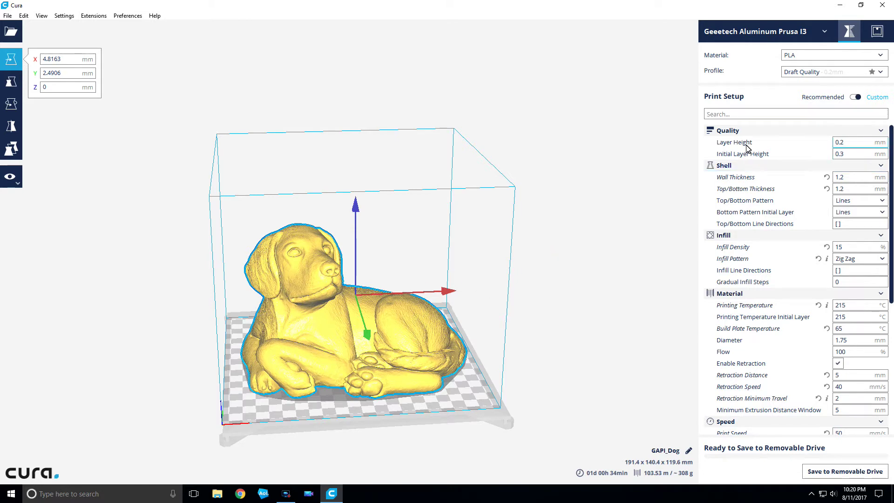
mouse_move(763, 146)
mouse_move(850, 147)
mouse_move(738, 250)
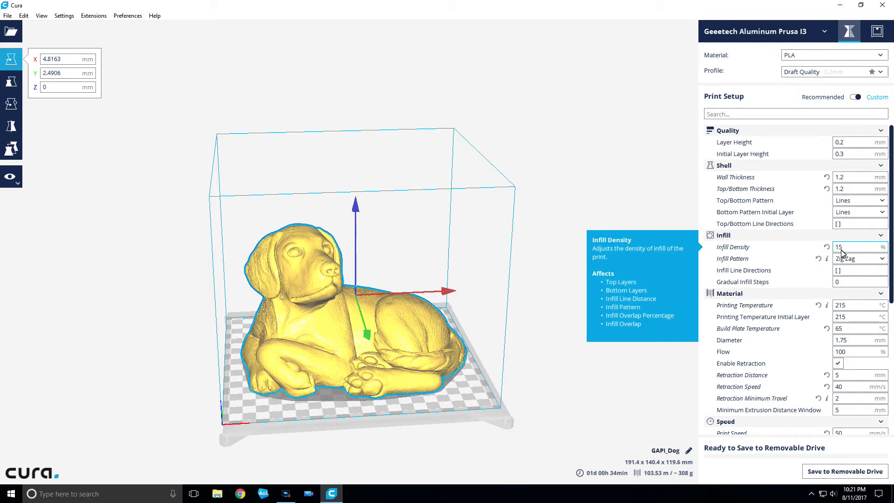
mouse_move(842, 264)
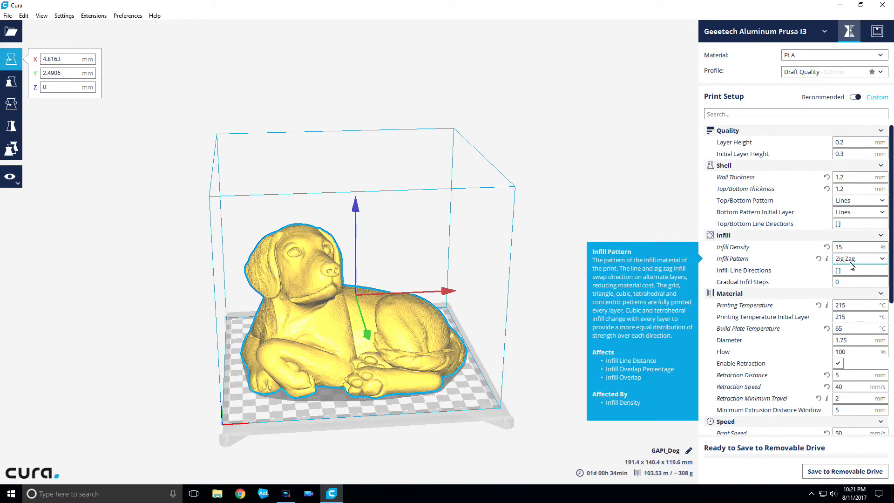
click(882, 259)
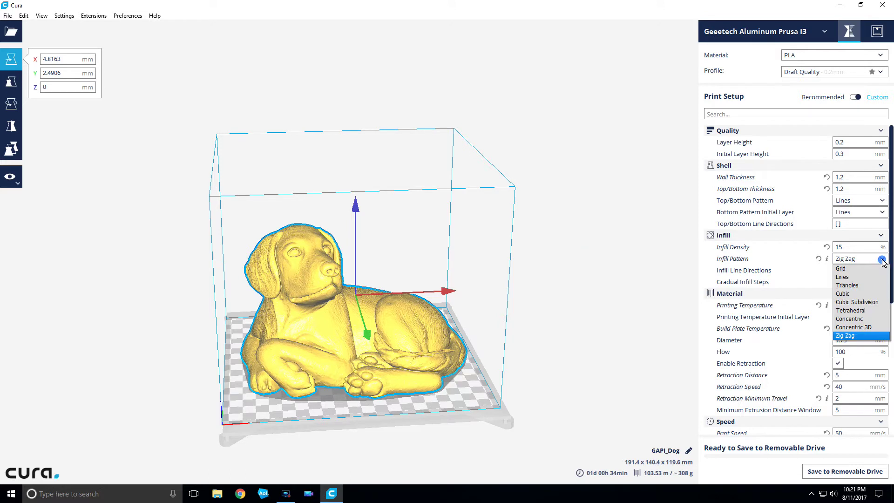
click(851, 260)
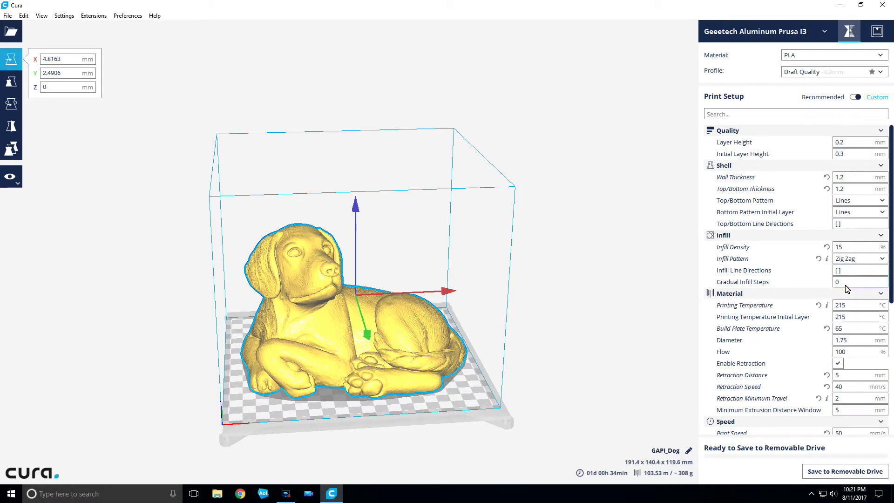
mouse_move(750, 272)
mouse_move(844, 316)
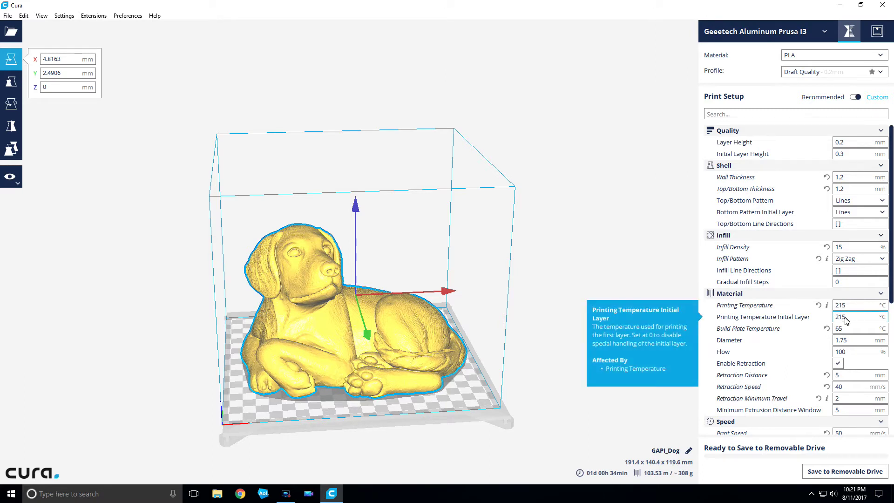
mouse_move(804, 335)
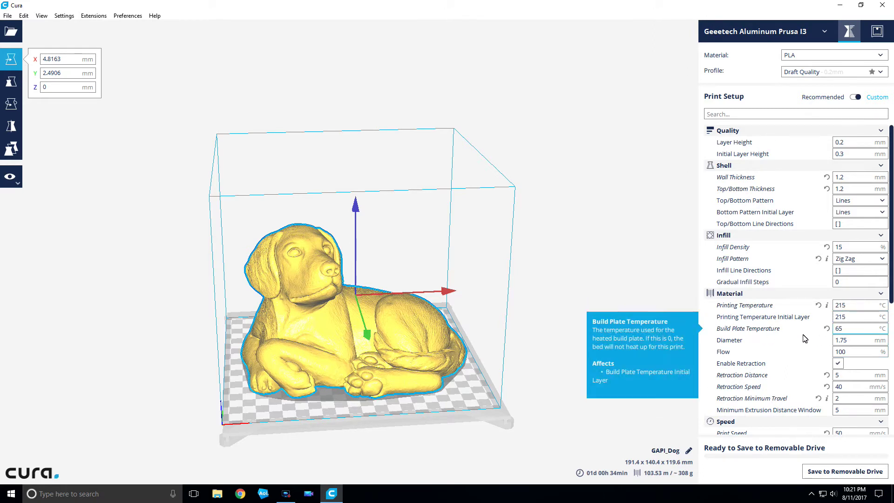
mouse_move(808, 352)
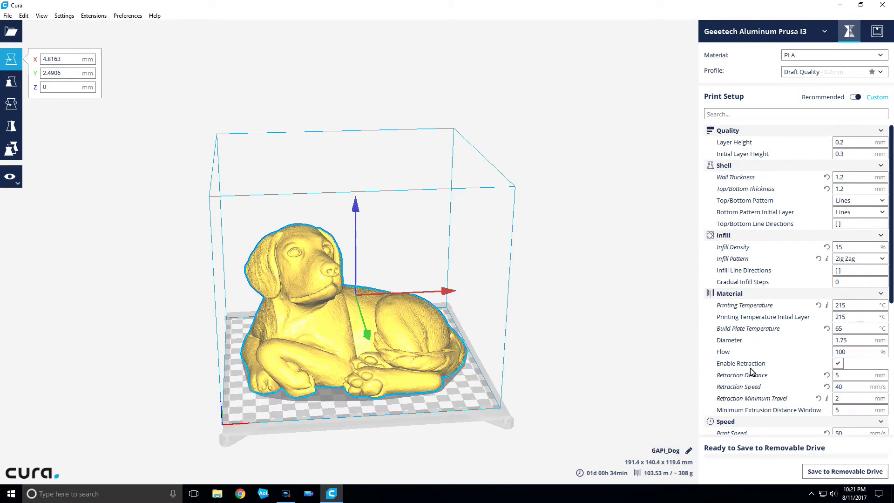
scroll(750, 370, down, 1)
mouse_move(823, 371)
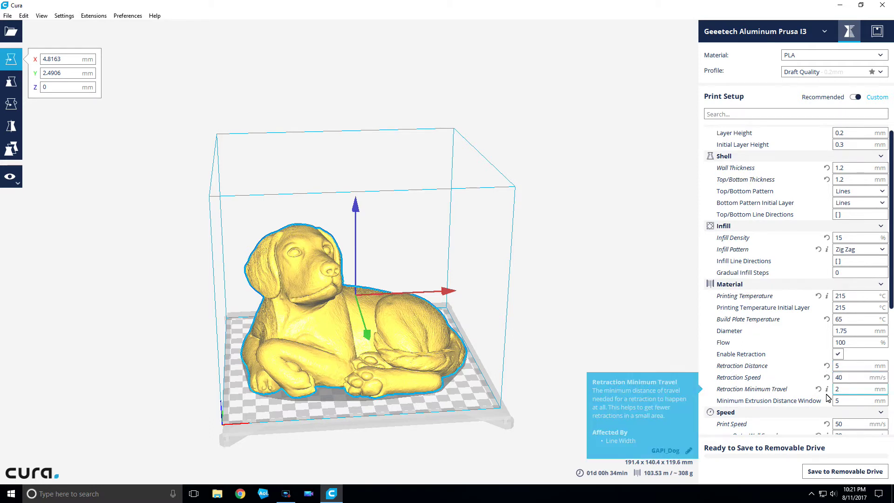
mouse_move(866, 381)
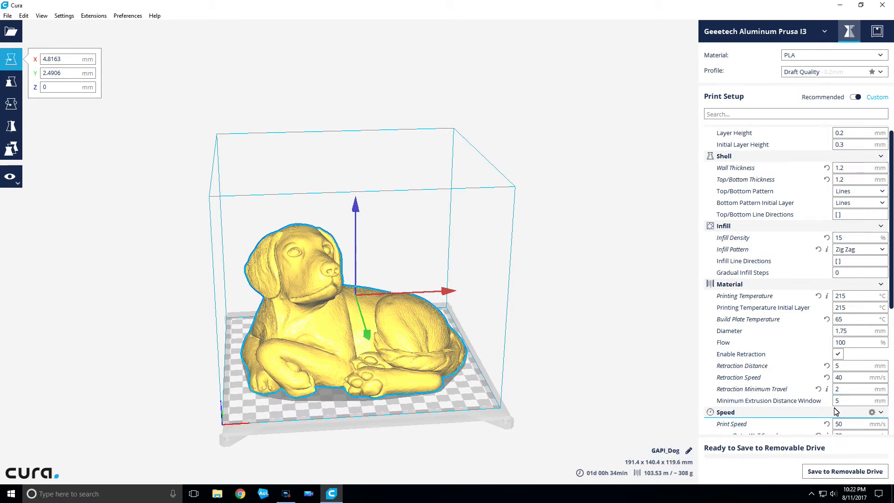
mouse_move(840, 394)
scroll(817, 414, down, 1)
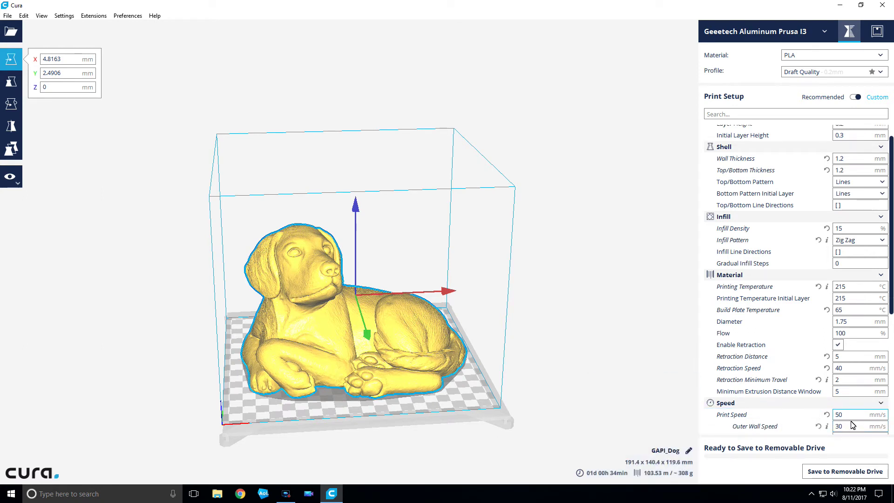
scroll(842, 307, down, 5)
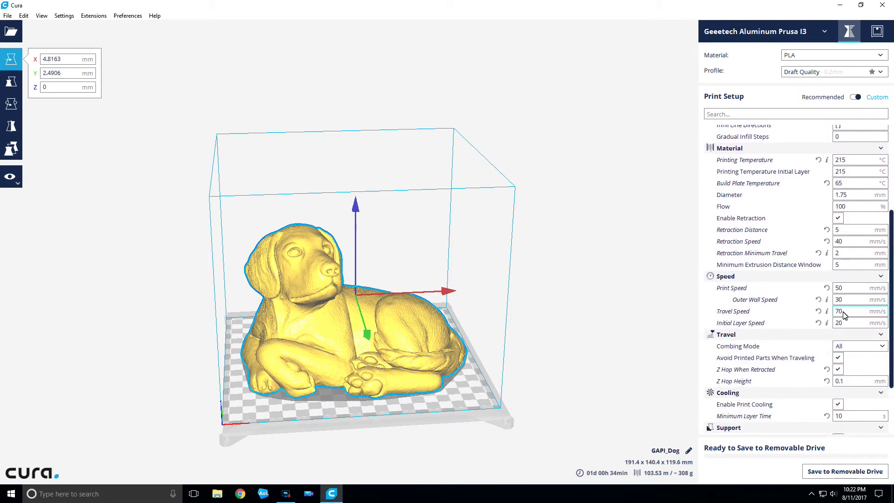
mouse_move(747, 323)
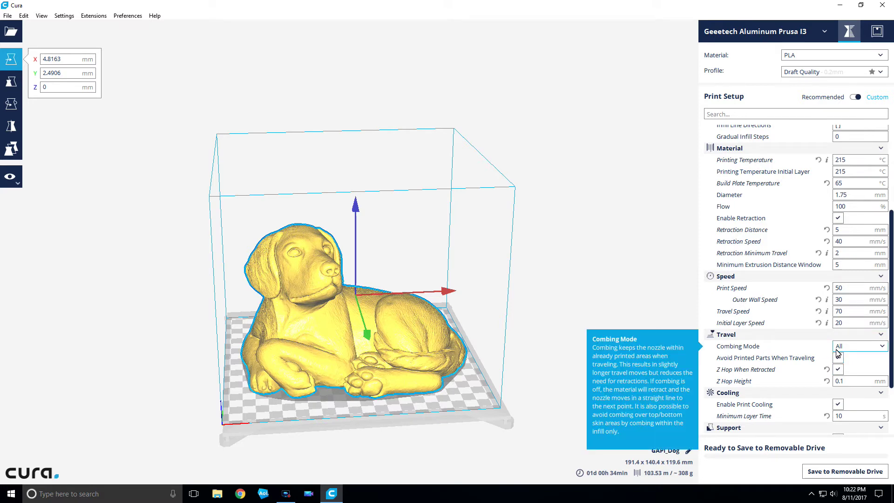
mouse_move(740, 362)
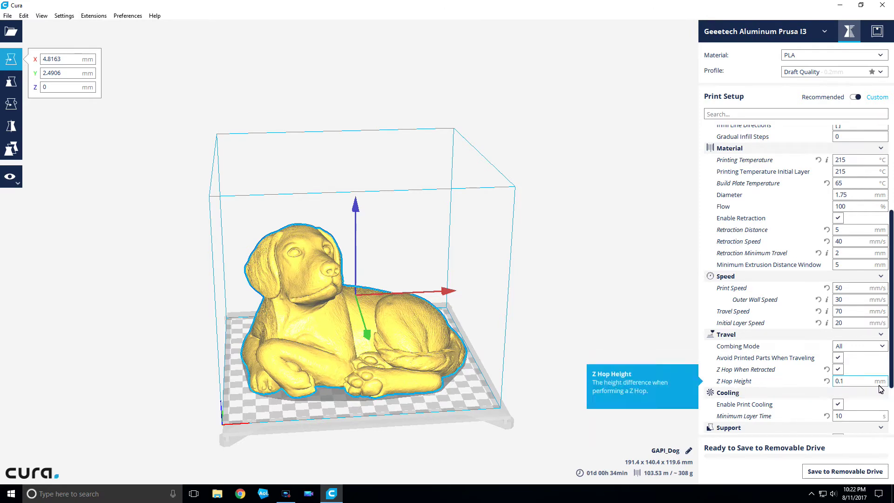
scroll(768, 412, down, 1)
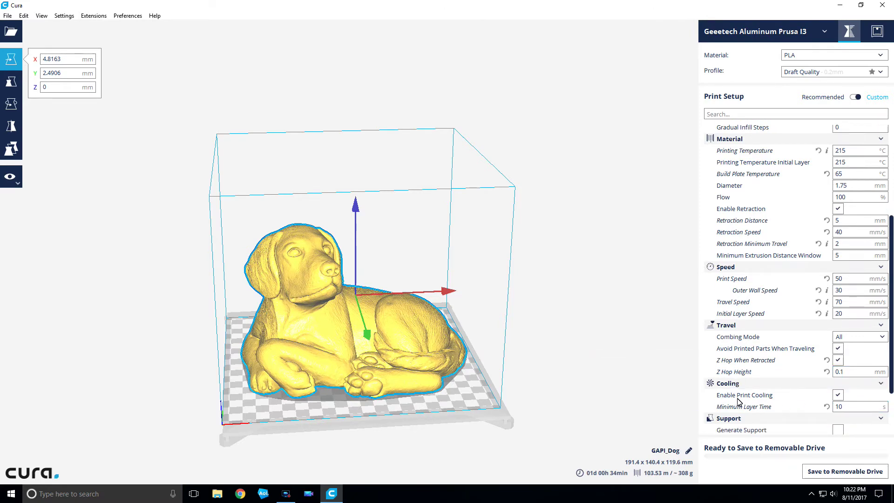
mouse_move(743, 401)
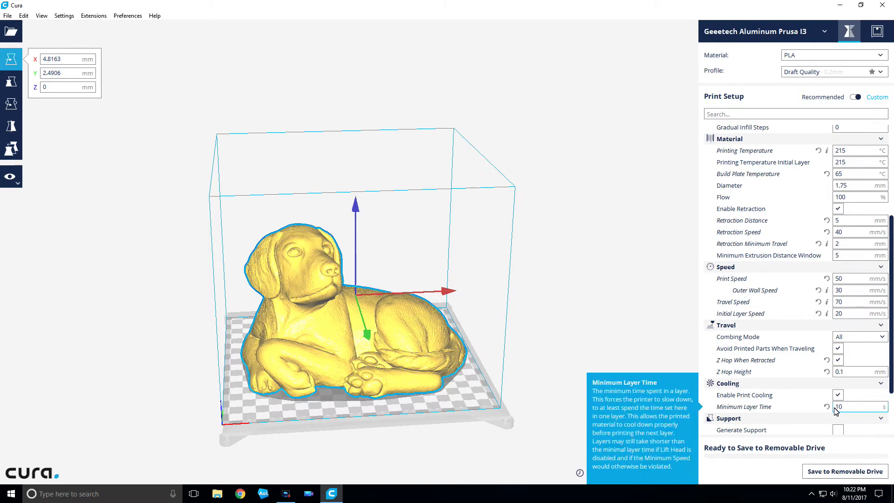
scroll(793, 414, down, 3)
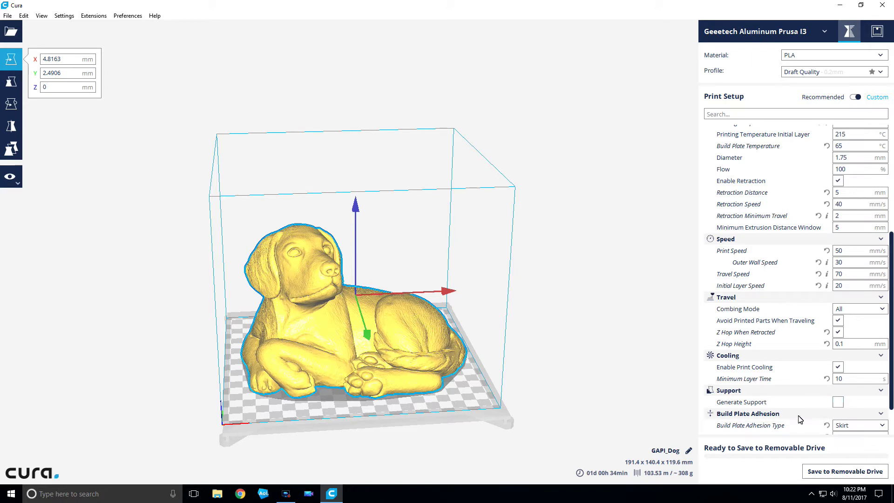
scroll(742, 406, down, 3)
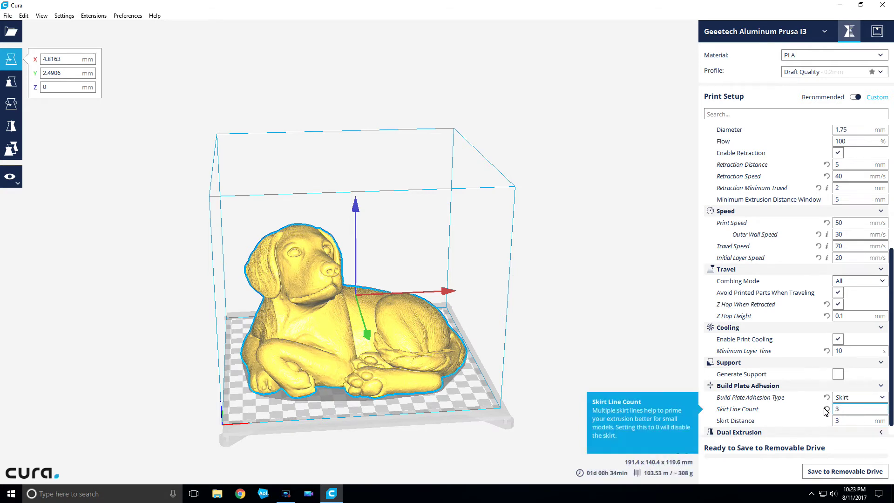
scroll(761, 399, down, 1)
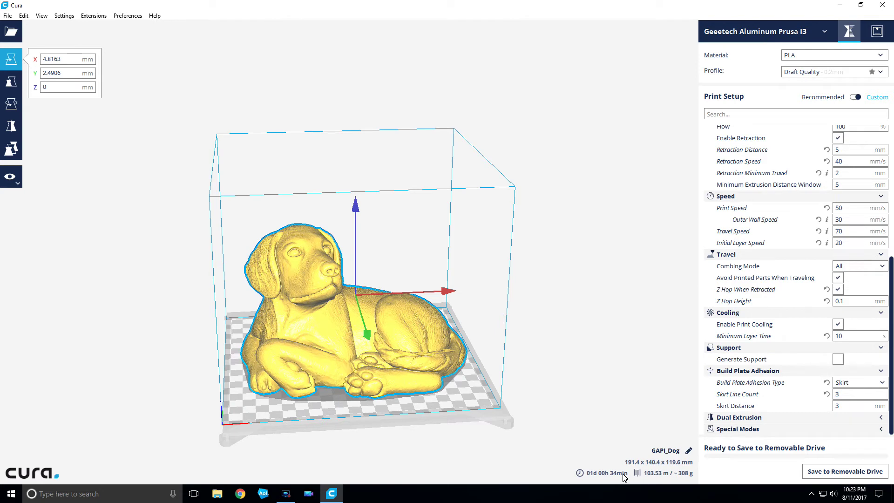
mouse_move(589, 479)
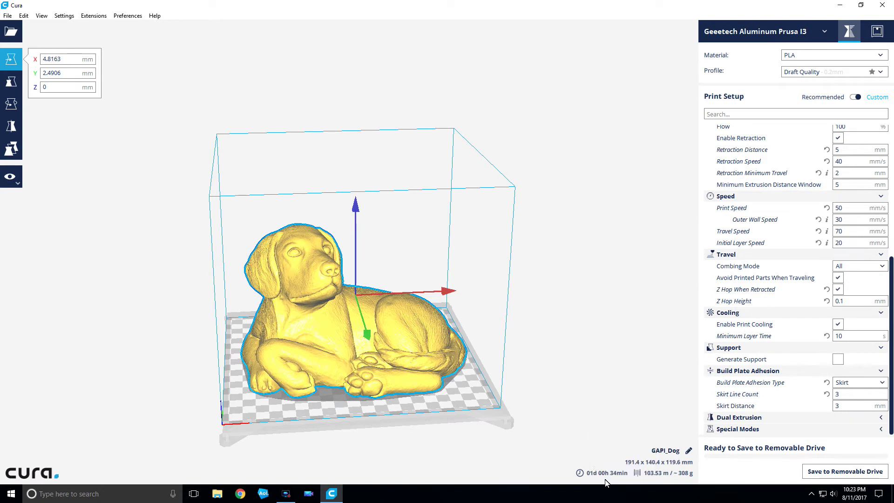